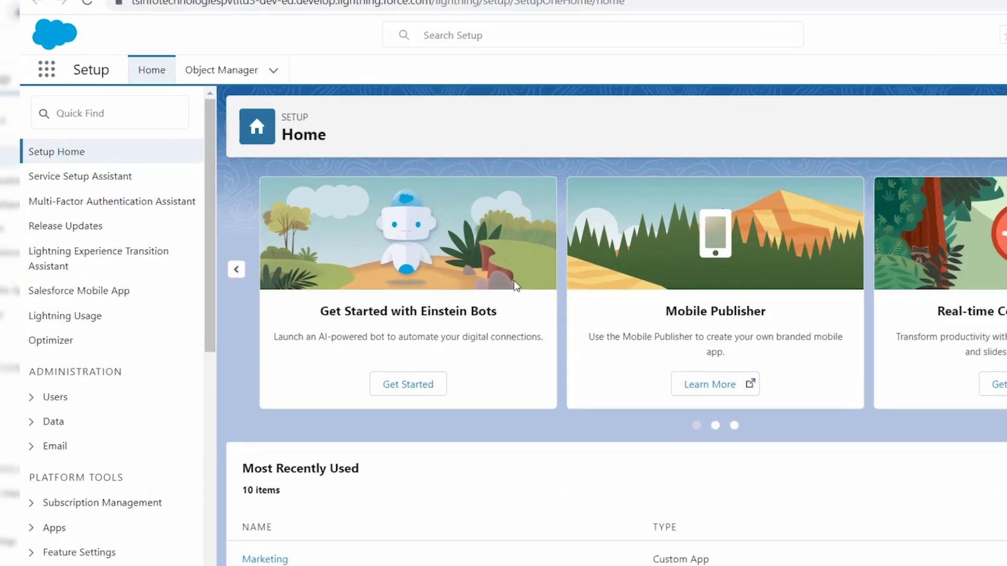
# Step: Find Digital Experiences via Quick Find, open All Sites, and start a new site
pyautogui.click(93, 122)
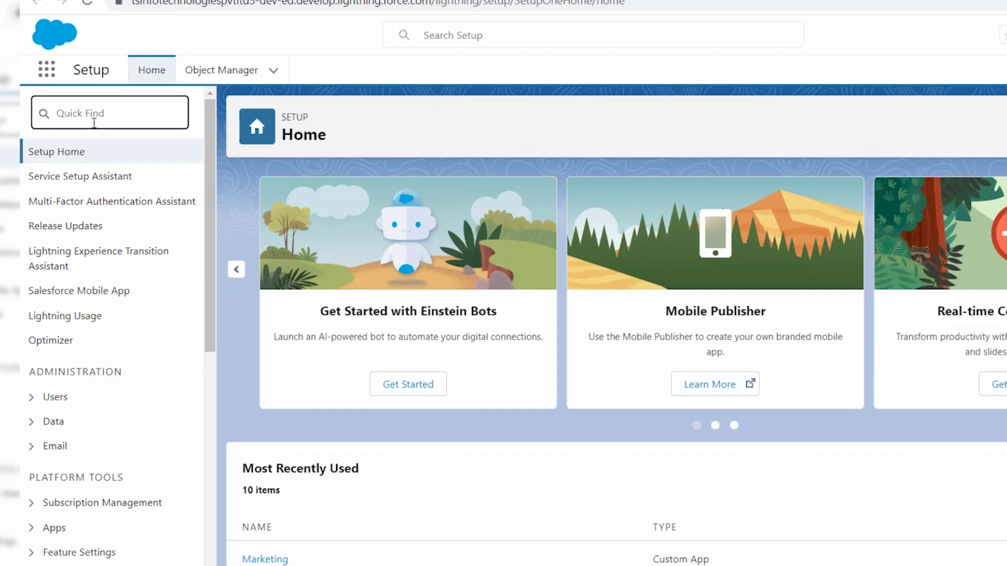
pyautogui.write('Digital')
pyautogui.click(108, 177)
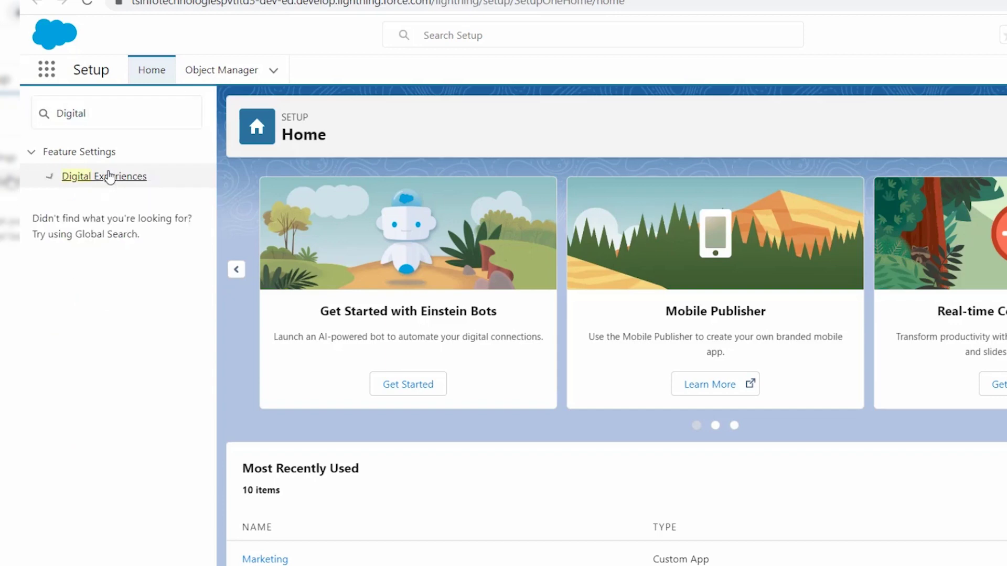
pyautogui.click(109, 177)
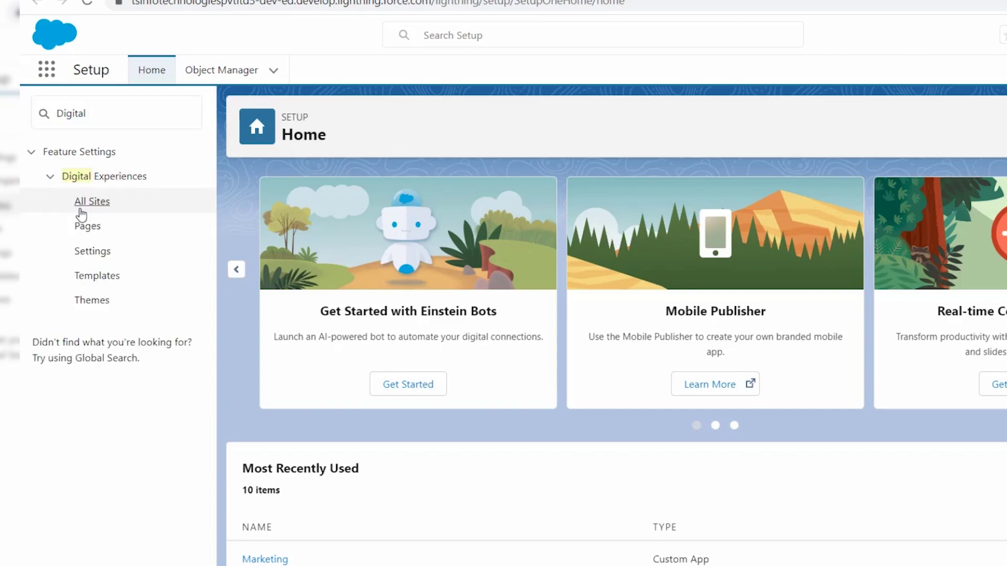
pyautogui.click(80, 208)
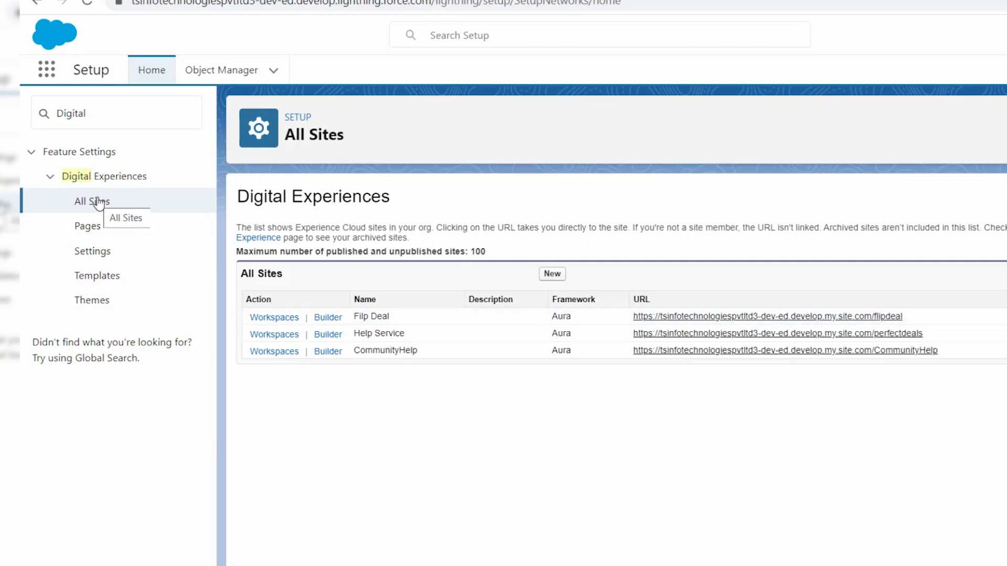
pyautogui.click(553, 275)
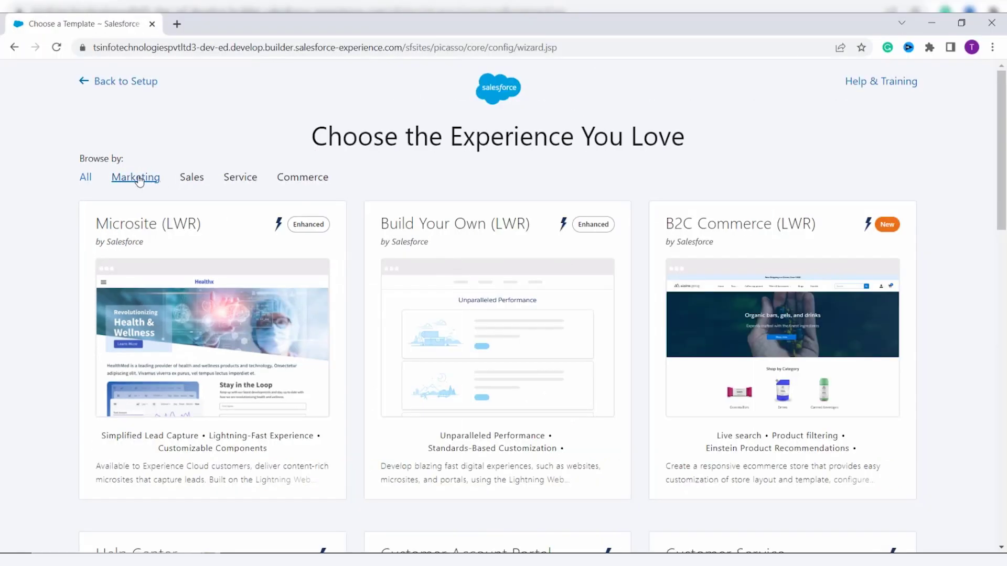
# Step: Filter templates by Marketing, Sales, Service and Commerce, then pick the Customer Service template
pyautogui.click(139, 179)
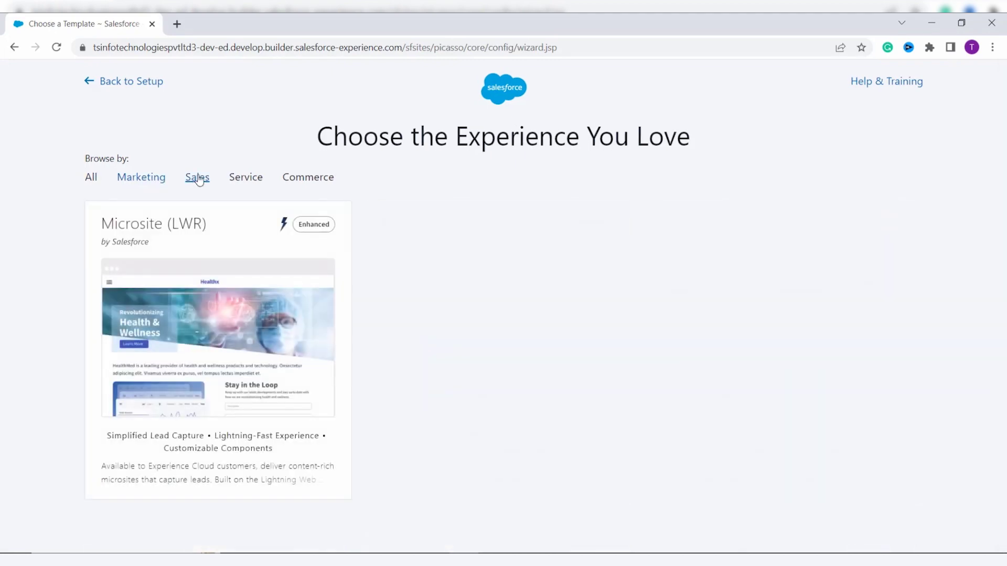
pyautogui.click(197, 178)
pyautogui.click(246, 178)
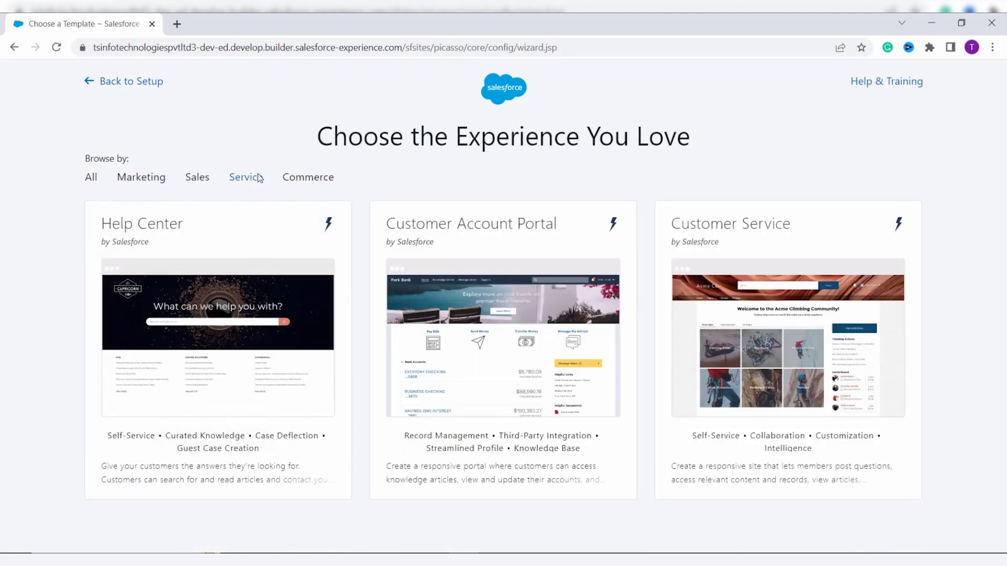
pyautogui.click(295, 180)
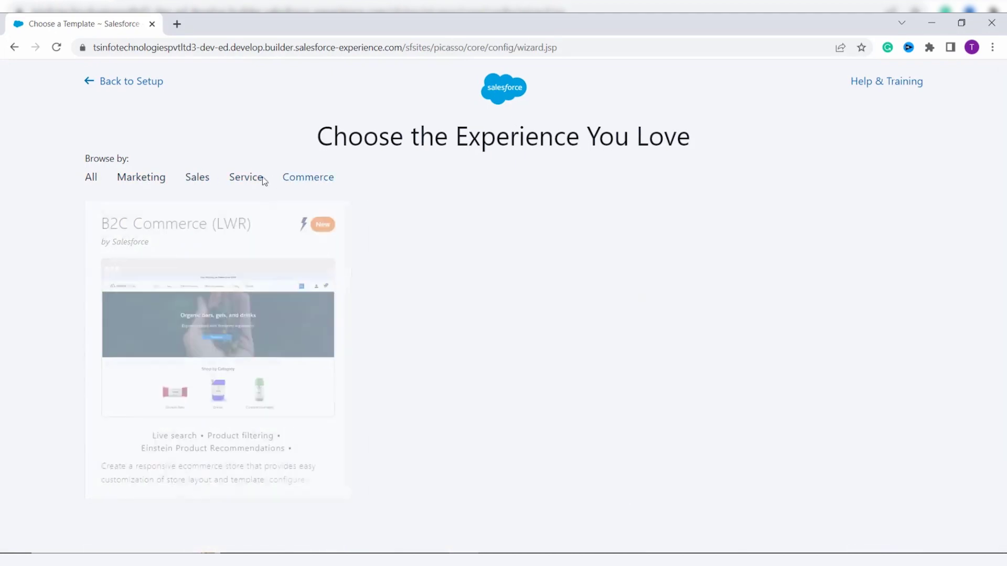
pyautogui.click(255, 180)
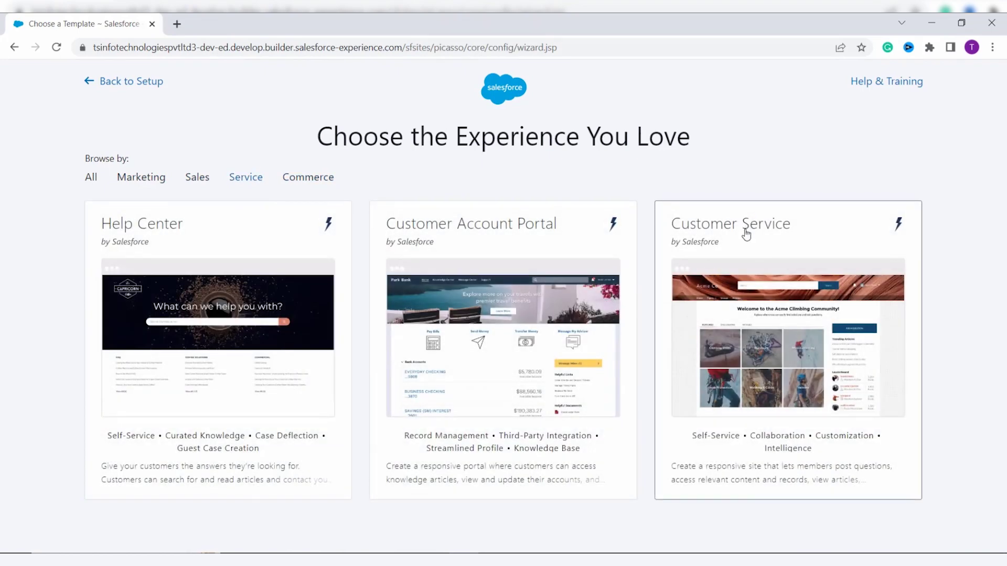
pyautogui.click(746, 235)
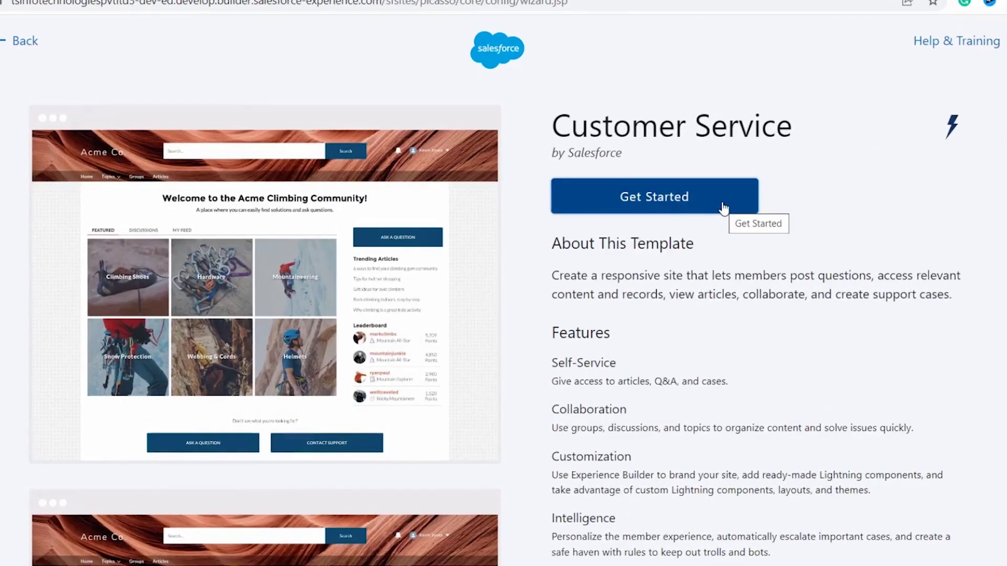
# Step: Build a Customer Service site with name 'QuickDeal' and URL suffix 'QuickDeal'
pyautogui.click(721, 202)
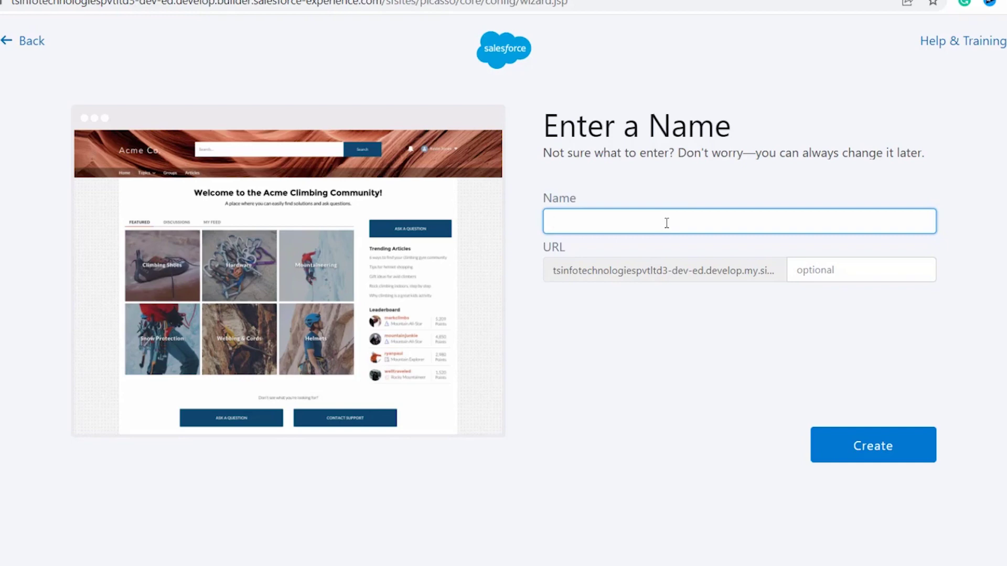
pyautogui.write('QuickDeal')
pyautogui.click(819, 269)
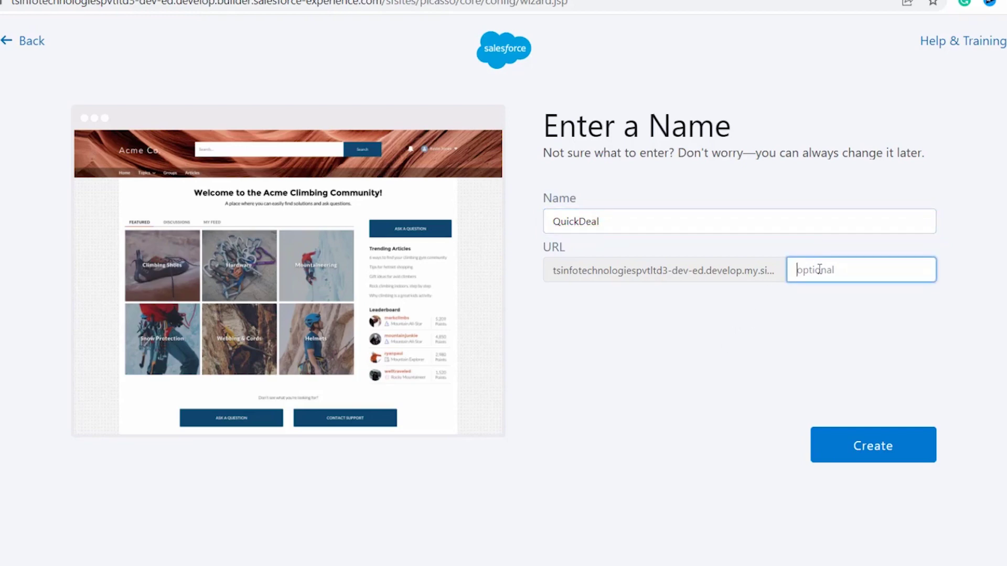
pyautogui.write('QuickDeal')
pyautogui.click(883, 451)
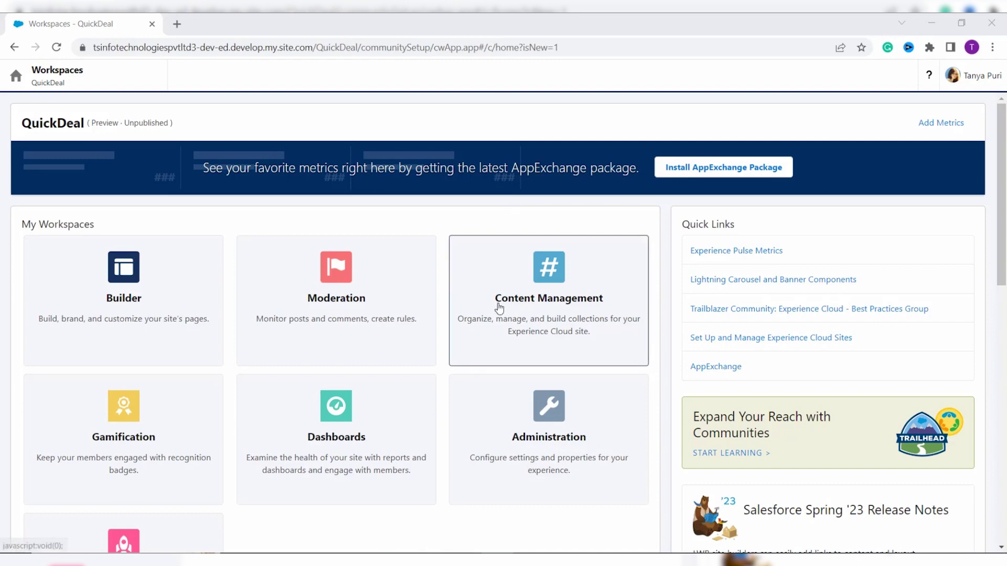
# Step: Open the Administration workspace from QuickDeal's Workspaces page
pyautogui.scroll(-1, 499, 309)
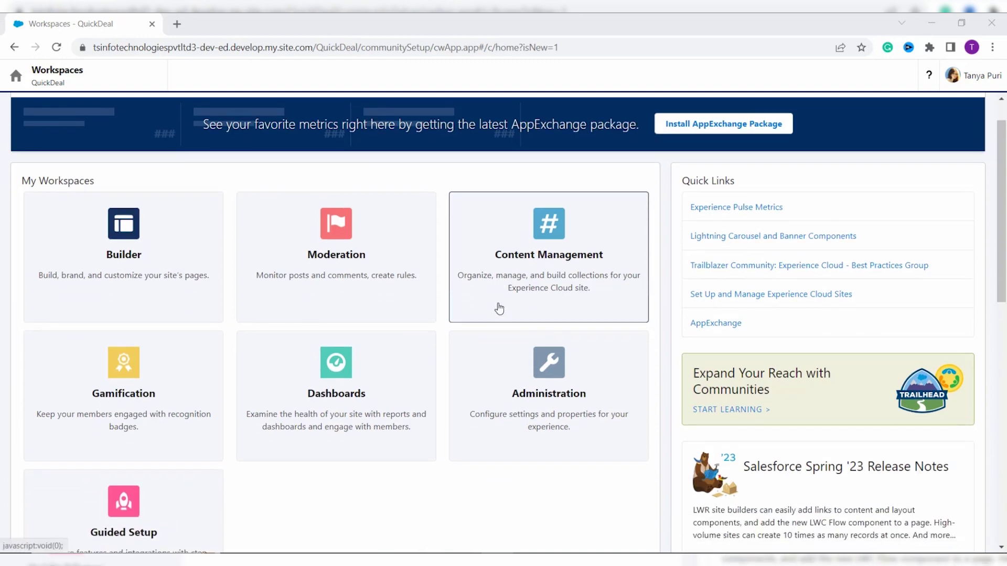
pyautogui.click(576, 394)
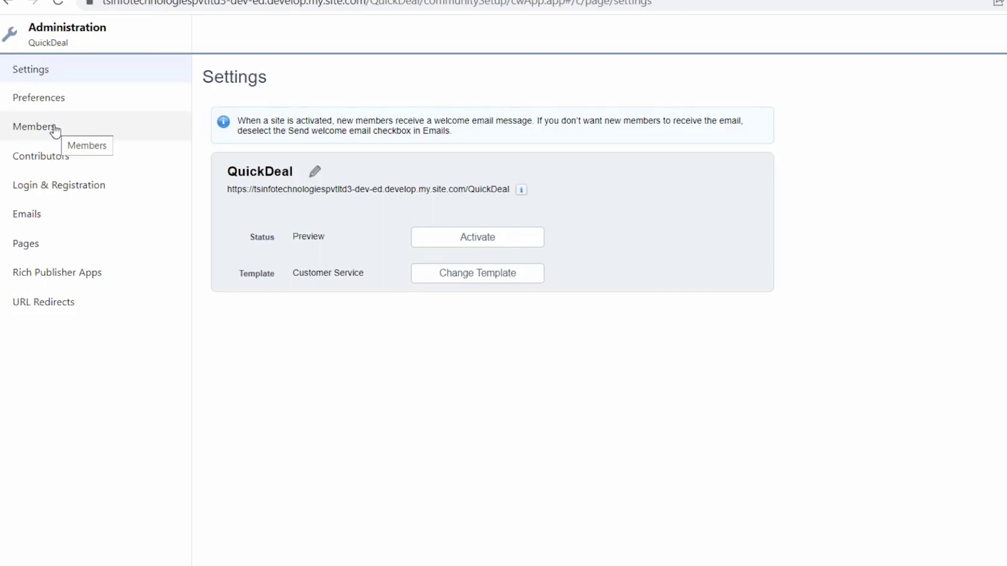
# Step: On the Members page, search Available Profiles across all profile types
pyautogui.click(54, 129)
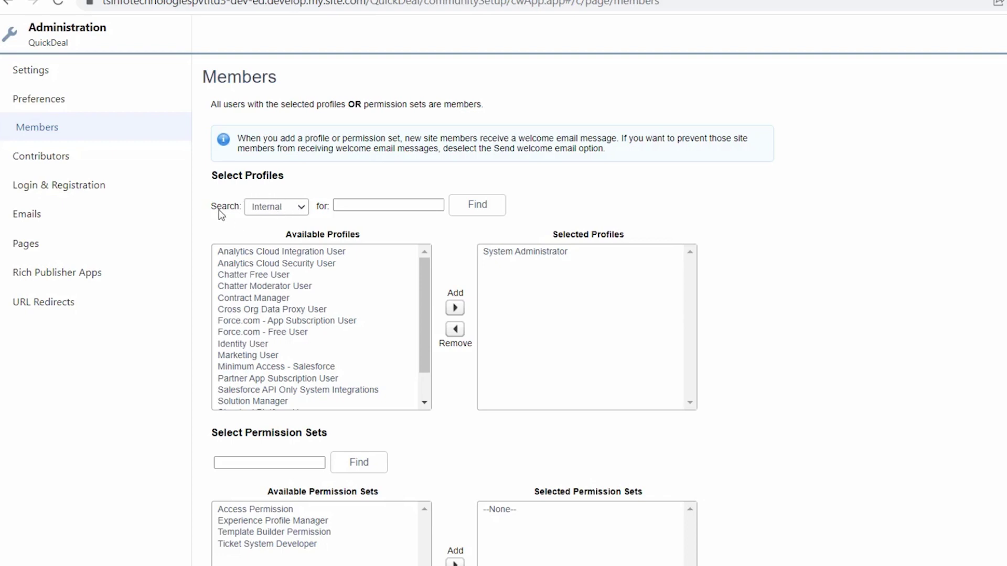
pyautogui.click(301, 210)
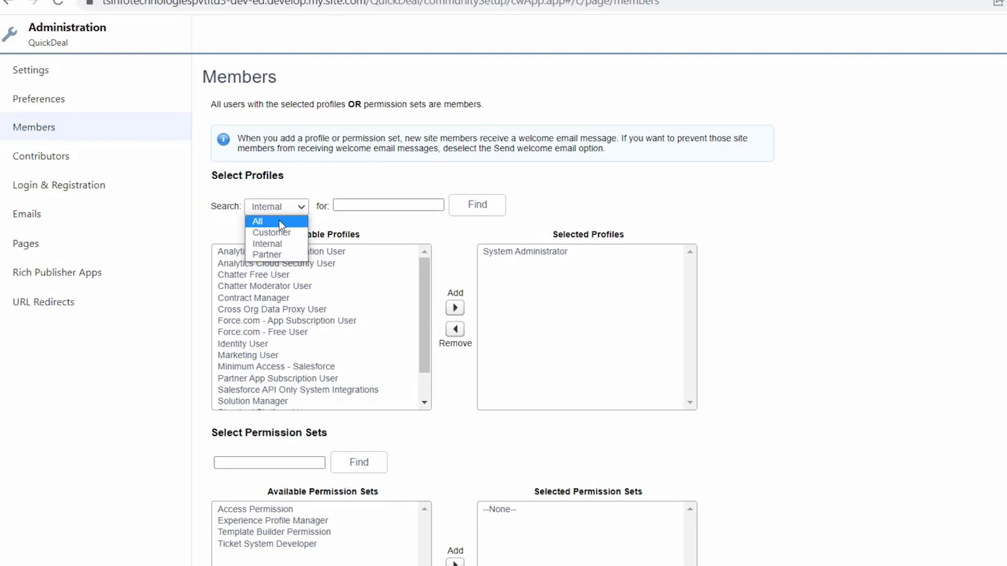
pyautogui.click(279, 221)
pyautogui.click(494, 205)
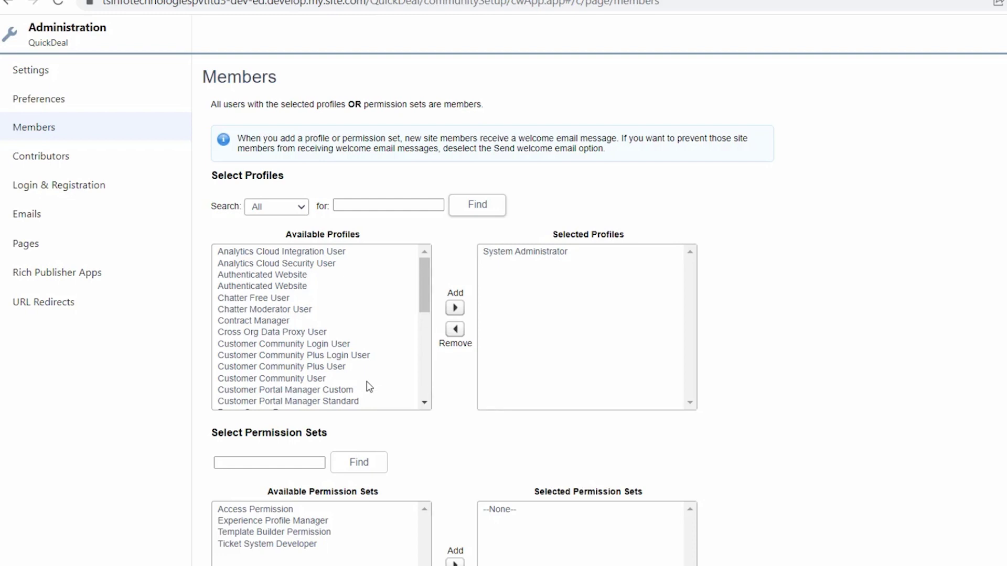
# Step: Move Help Service Community Profile into Selected Profiles beside System Administrator
pyautogui.scroll(-1, 370, 386)
pyautogui.scroll(-3, 362, 385)
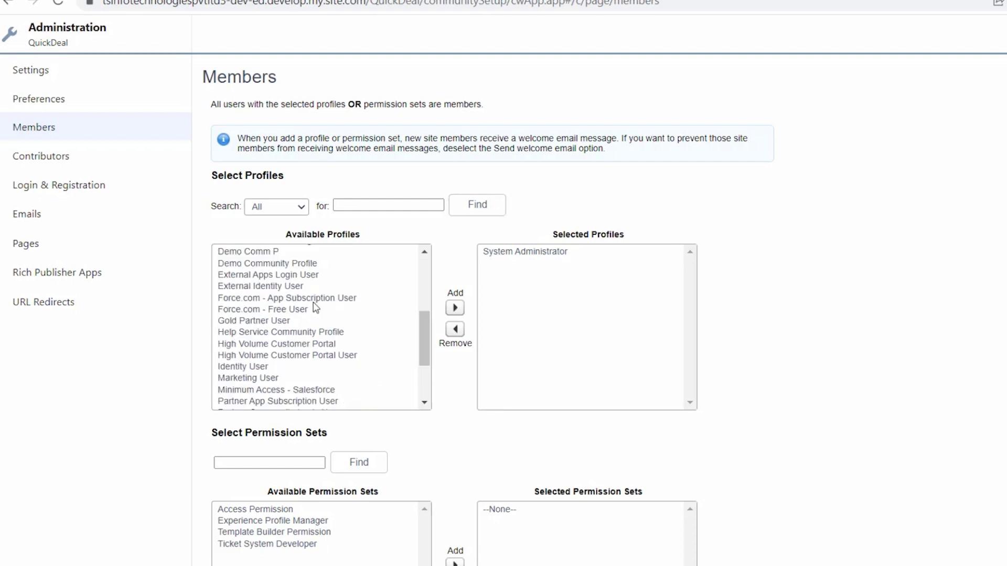
pyautogui.click(303, 335)
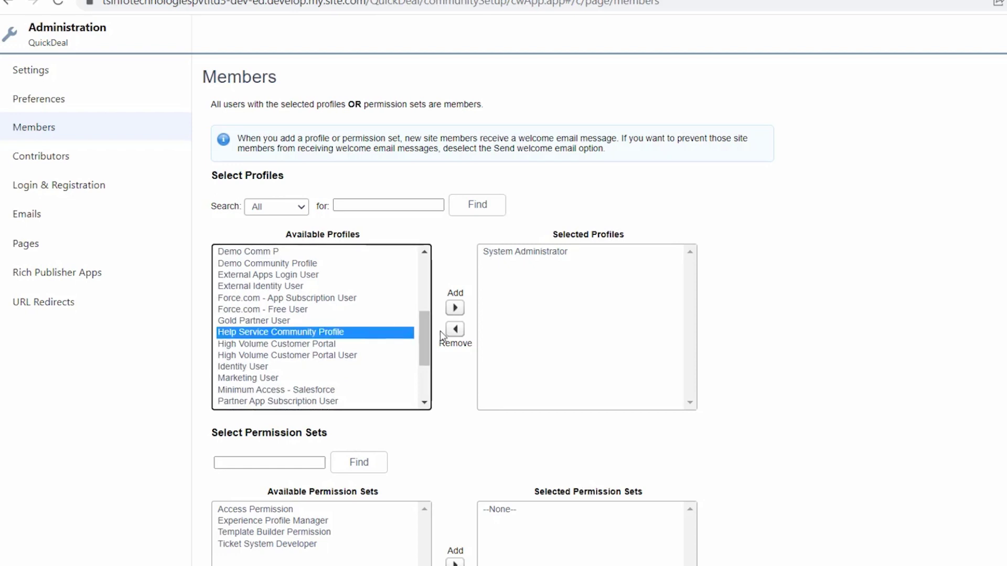
pyautogui.click(455, 308)
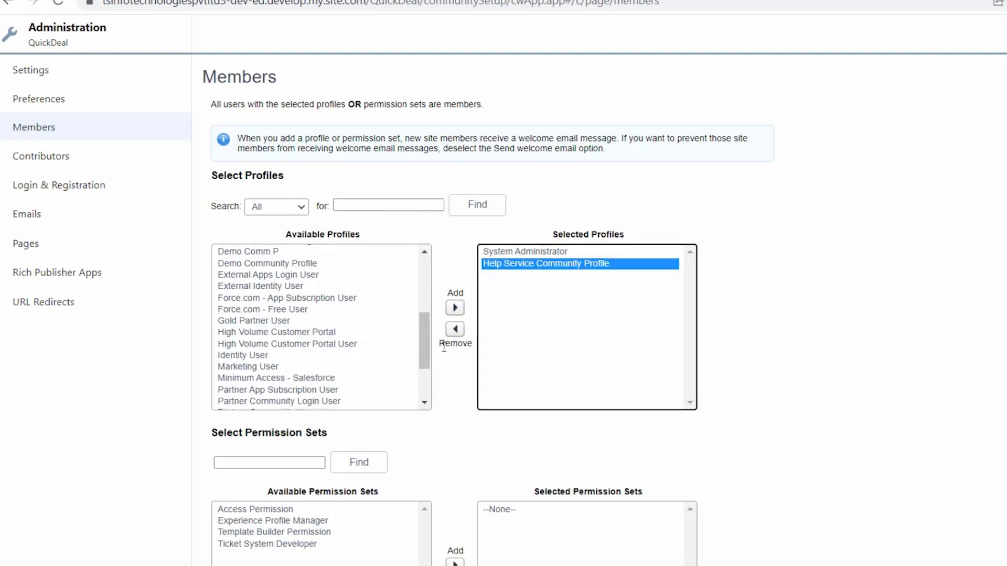
pyautogui.scroll(-4, 456, 393)
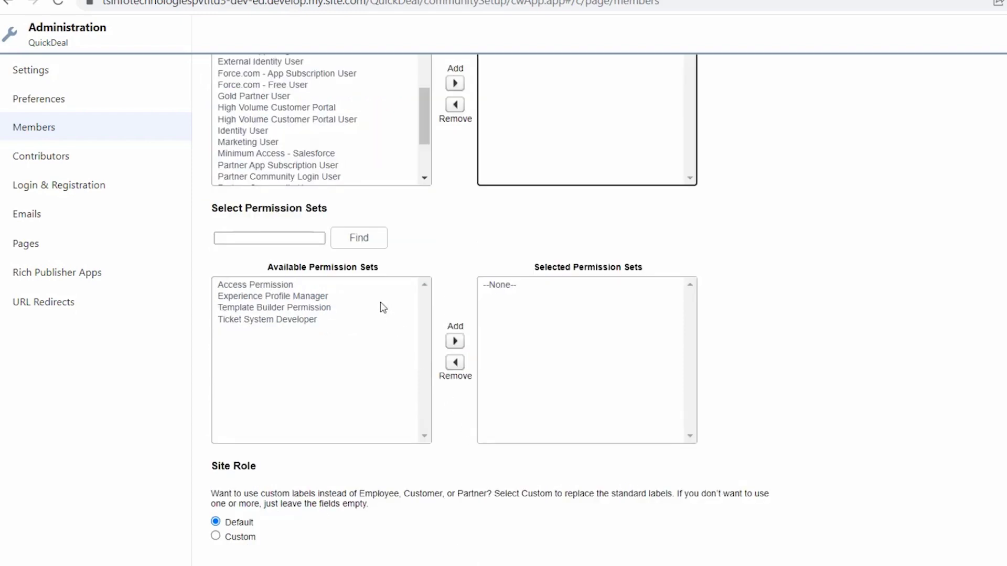
pyautogui.scroll(4, 389, 328)
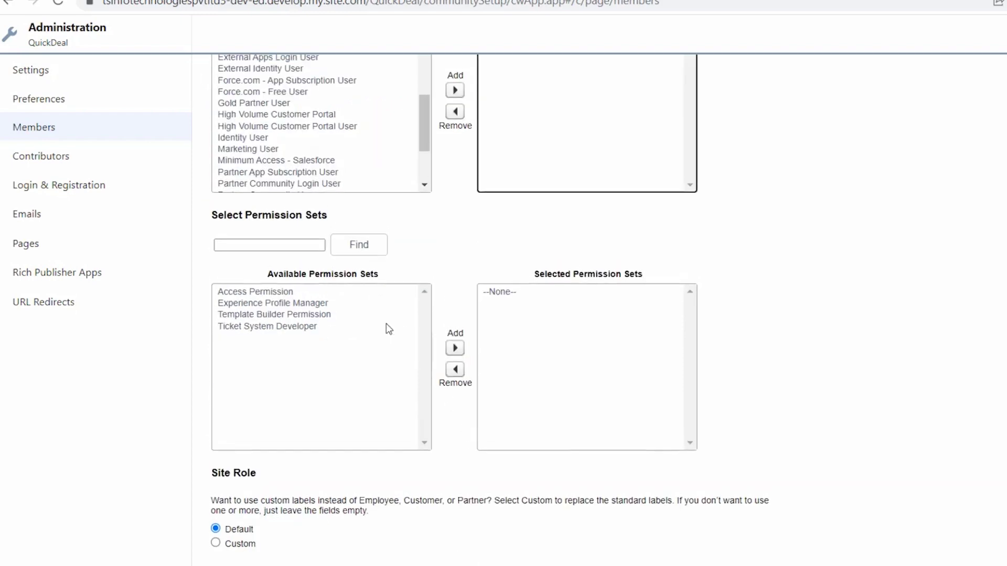
pyautogui.scroll(-4, 452, 283)
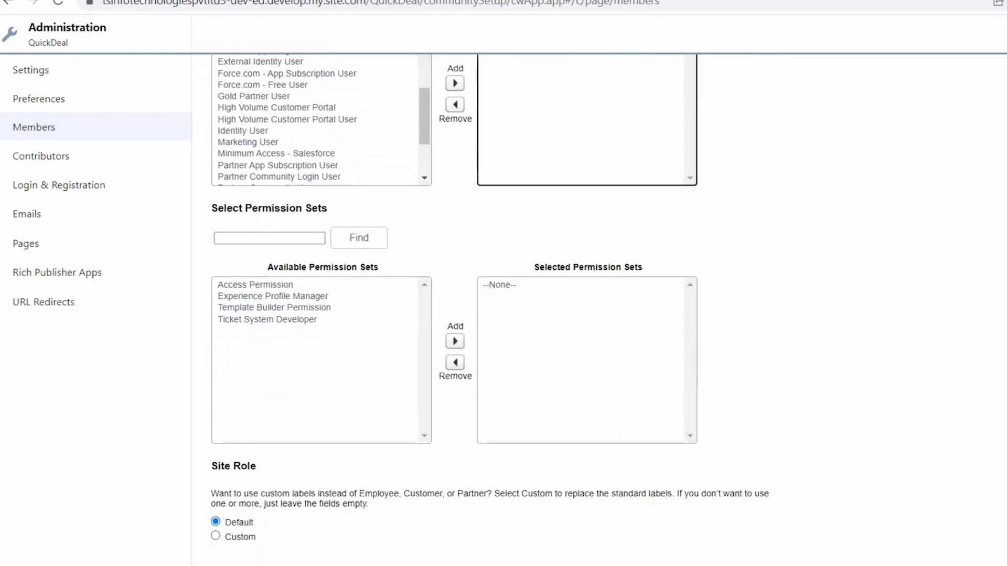
pyautogui.scroll(4, 49, 285)
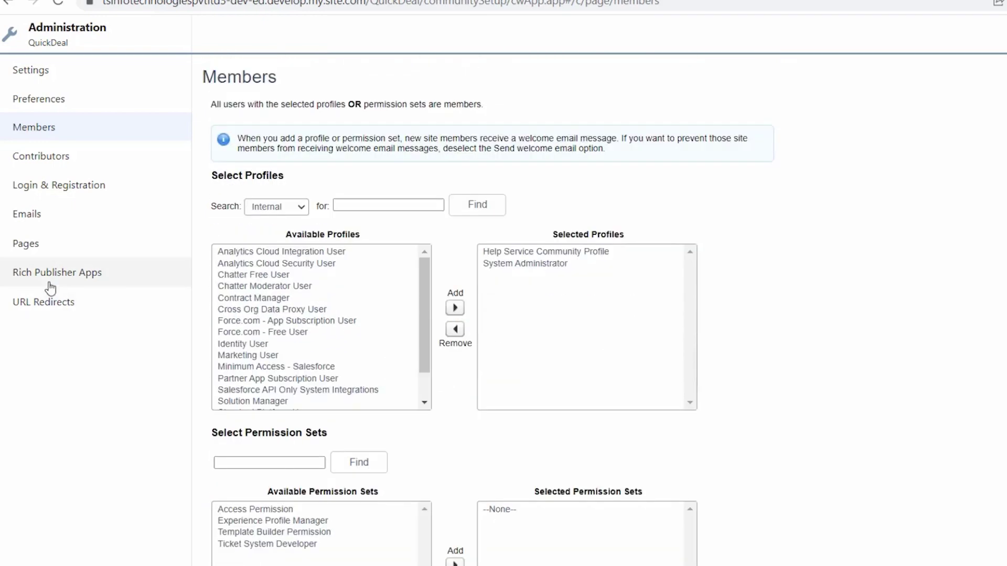
# Step: Activate QuickDeal from its Settings page and confirm the activation with OK
pyautogui.click(36, 78)
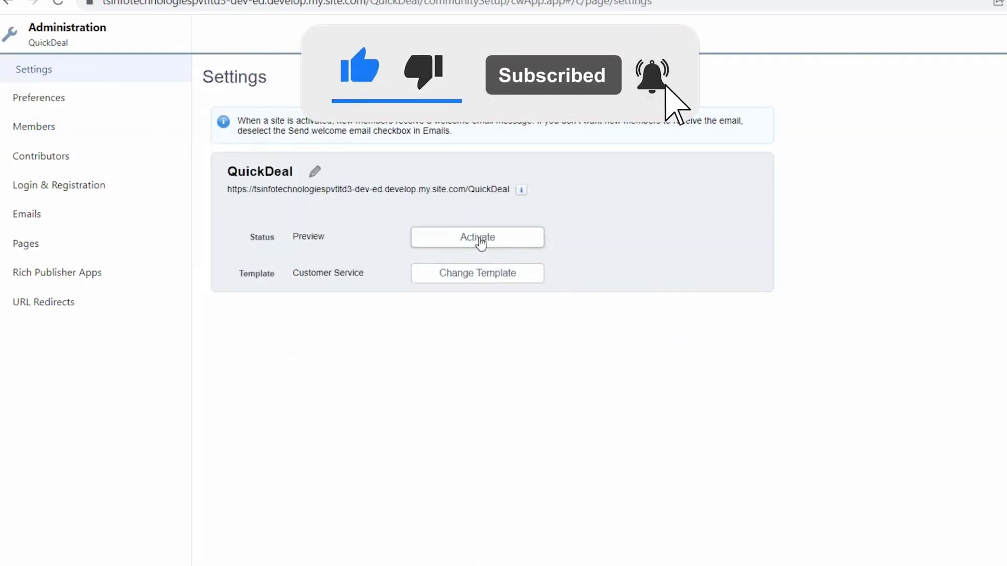
pyautogui.click(478, 239)
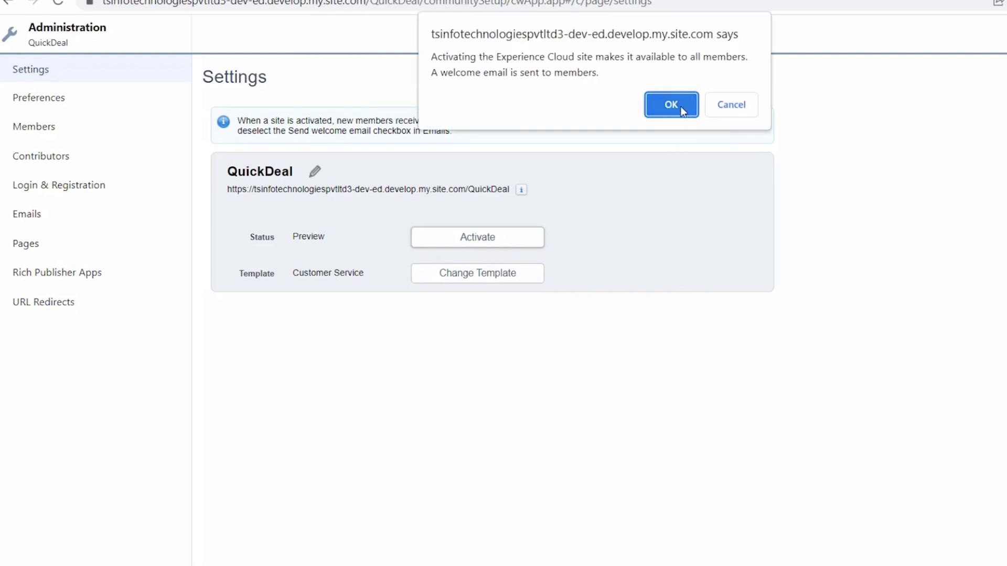
pyautogui.click(684, 113)
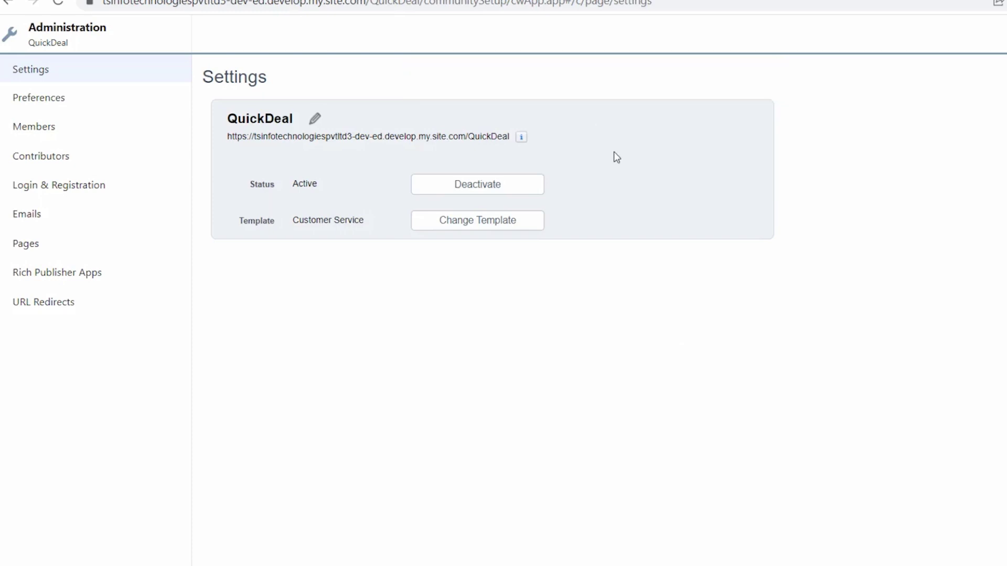
pyautogui.click(69, 35)
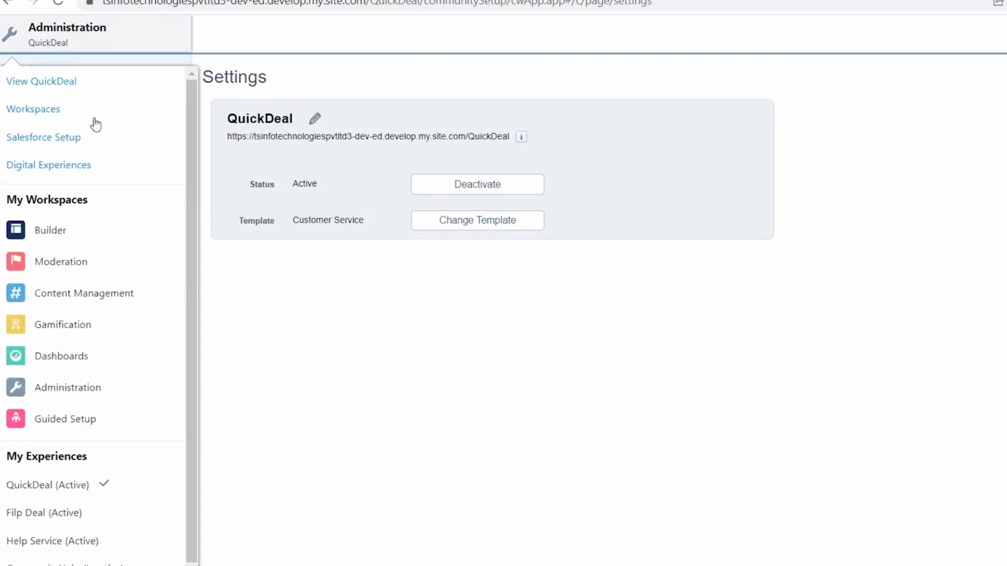
# Step: Open QuickDeal in Experience Builder and publish it, dismissing the confirmation
pyautogui.click(83, 237)
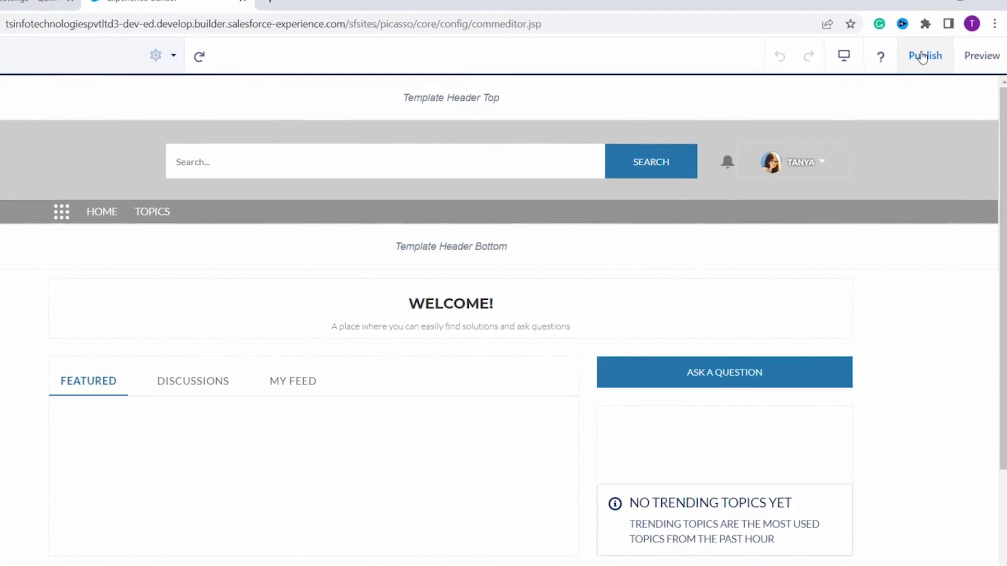
pyautogui.click(923, 57)
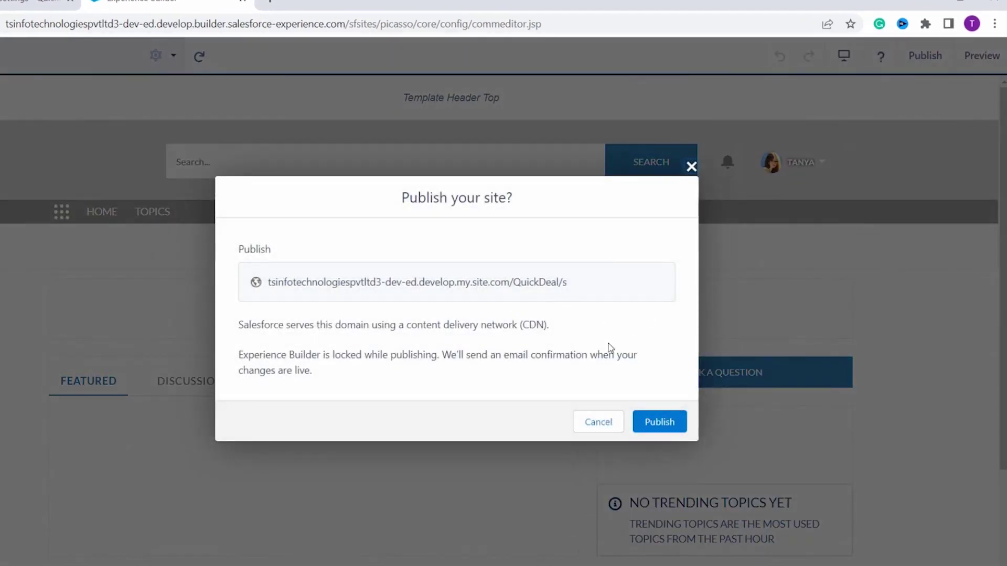
pyautogui.click(649, 422)
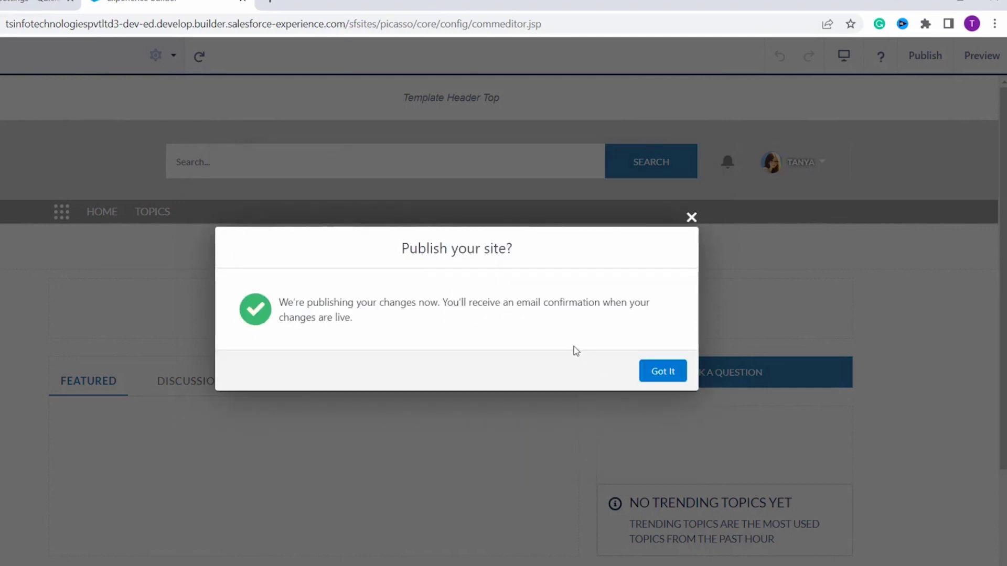
pyautogui.click(660, 373)
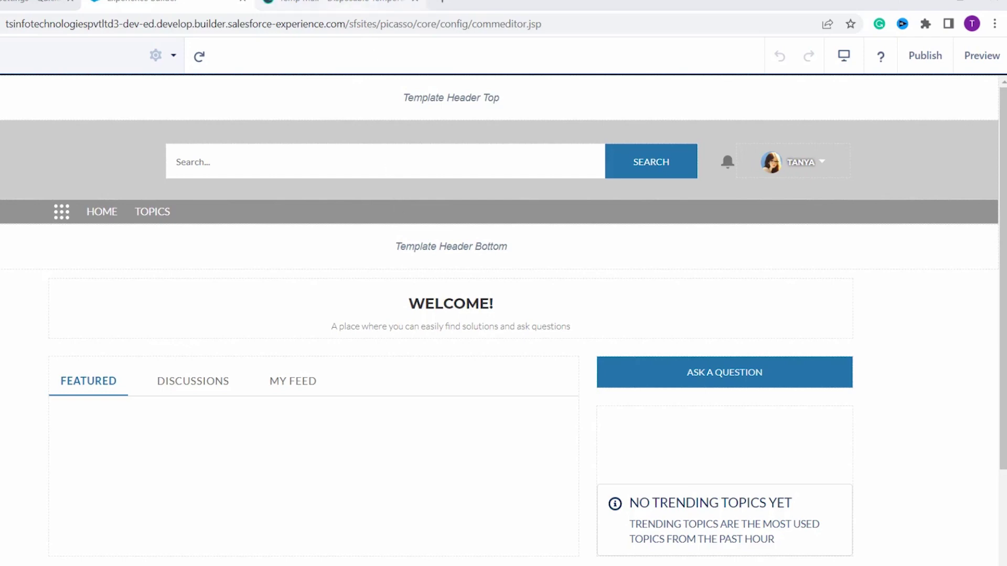
# Step: In the temp-mail.org inbox, open the Welcome to QuickDeal message and follow its login URL
pyautogui.click(336, 3)
pyautogui.click(261, 351)
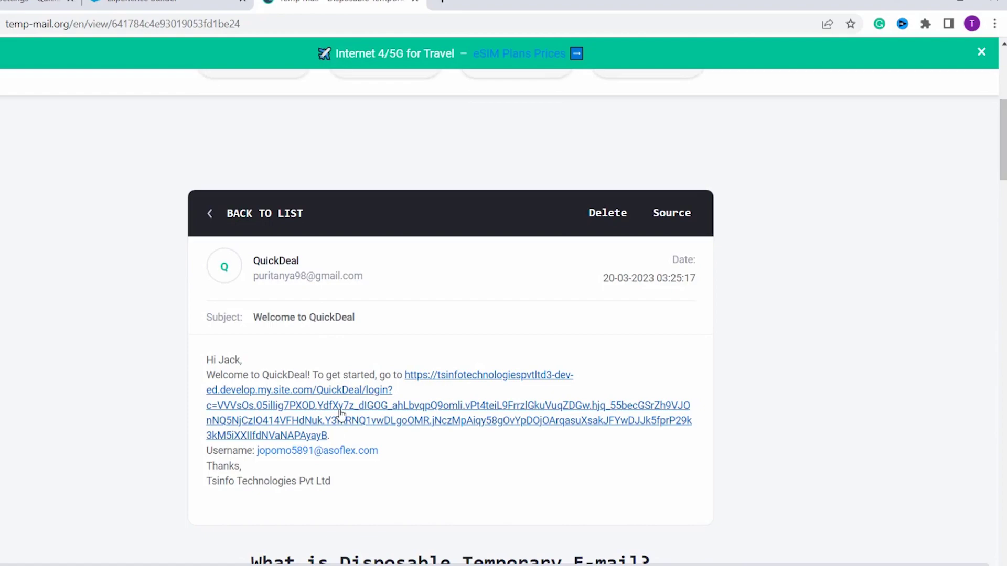
pyautogui.click(341, 414)
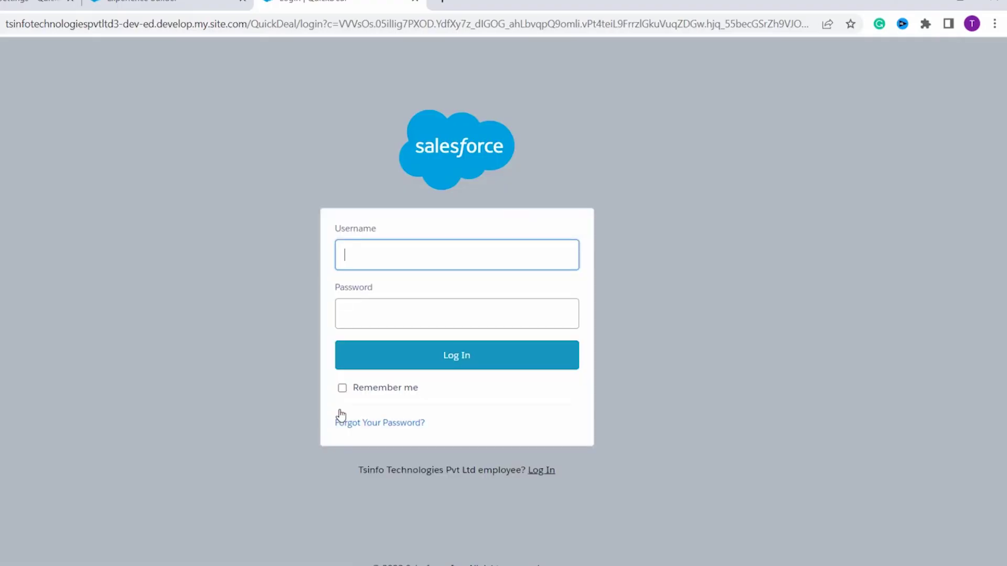